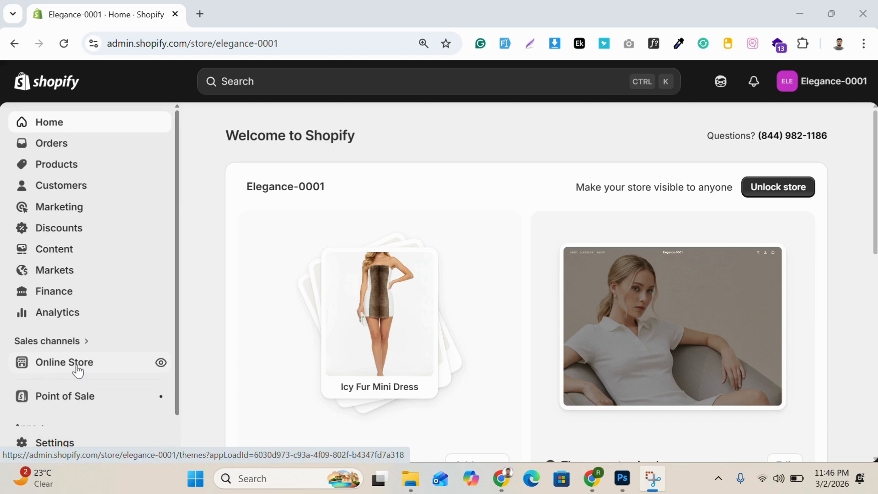
Step: Start a new online store page titled "Our Mission"
click(78, 366)
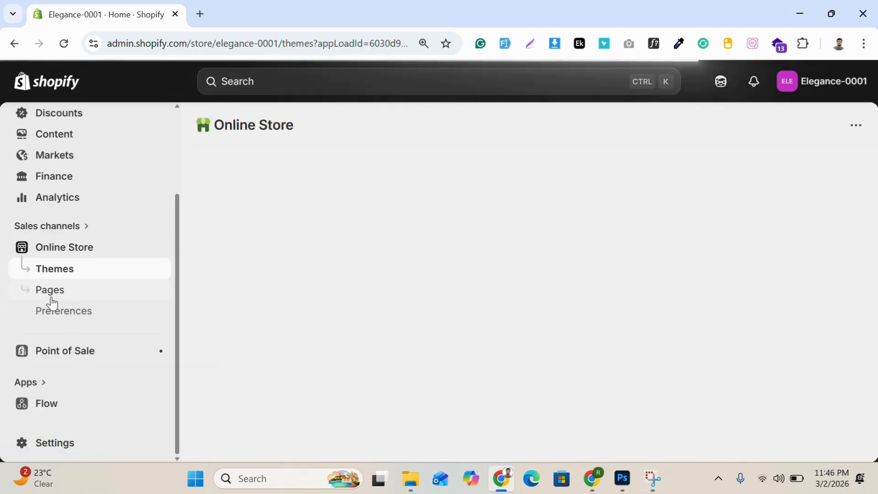
click(73, 296)
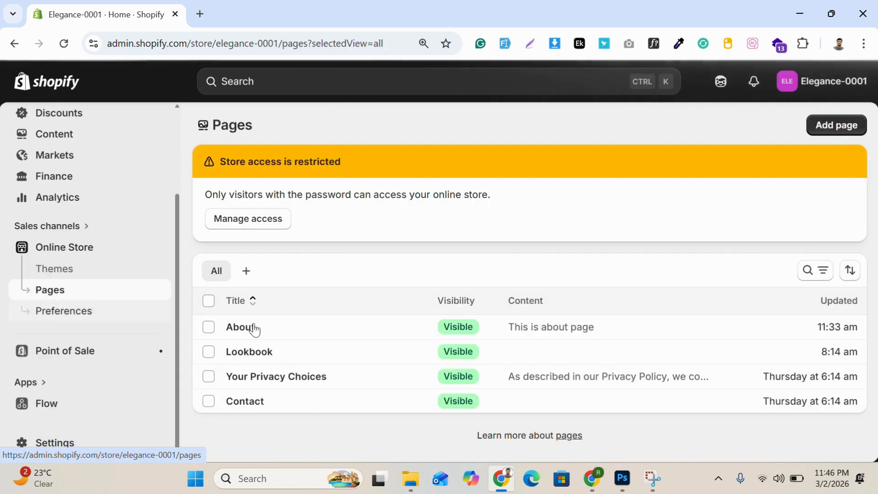
click(823, 132)
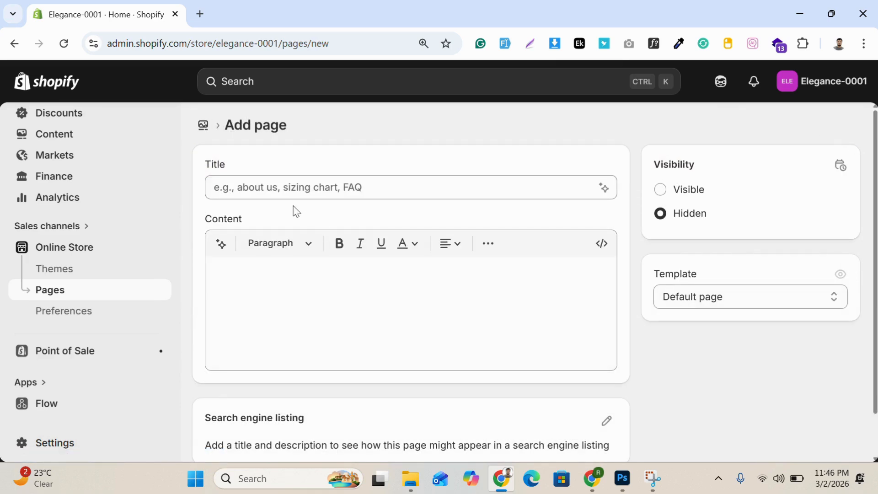
click(286, 188)
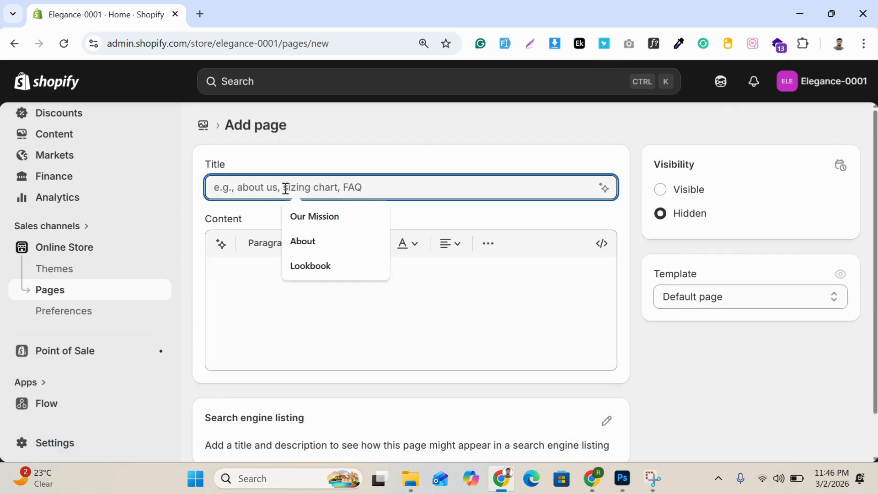
text(Our)
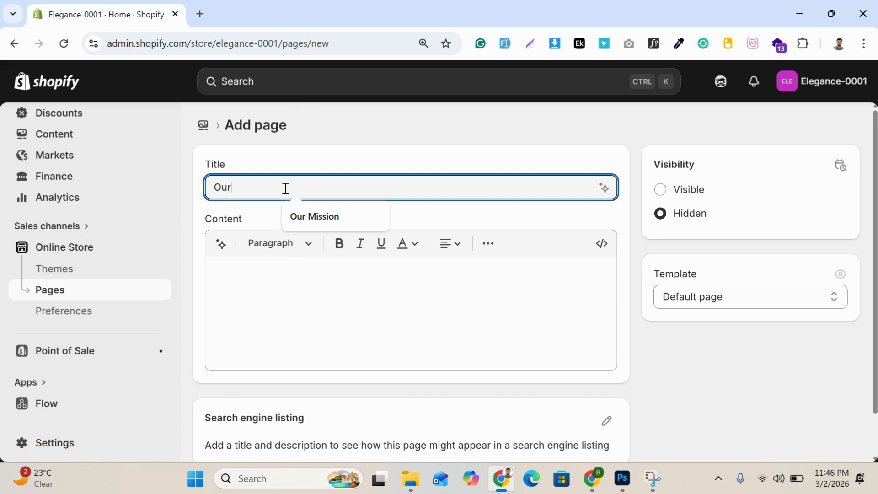
text( Mission)
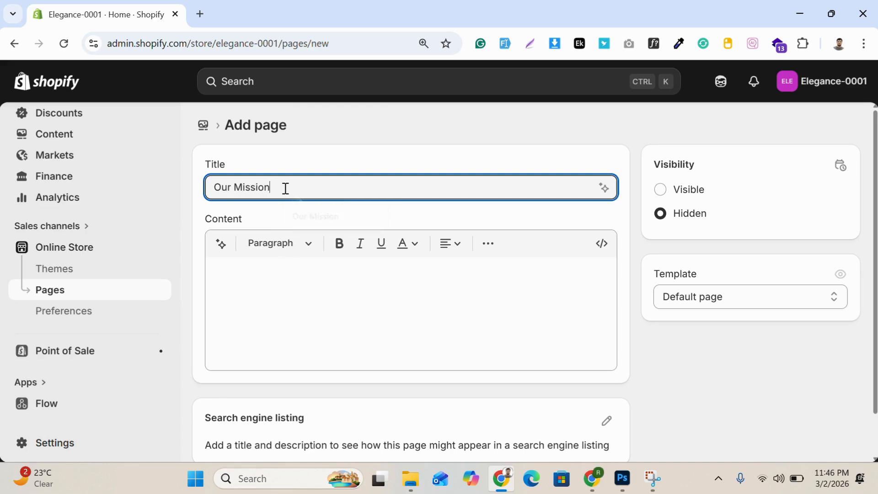
Step: Set the page's visibility to Visible, enter "Test Page" as its content and save it
click(258, 268)
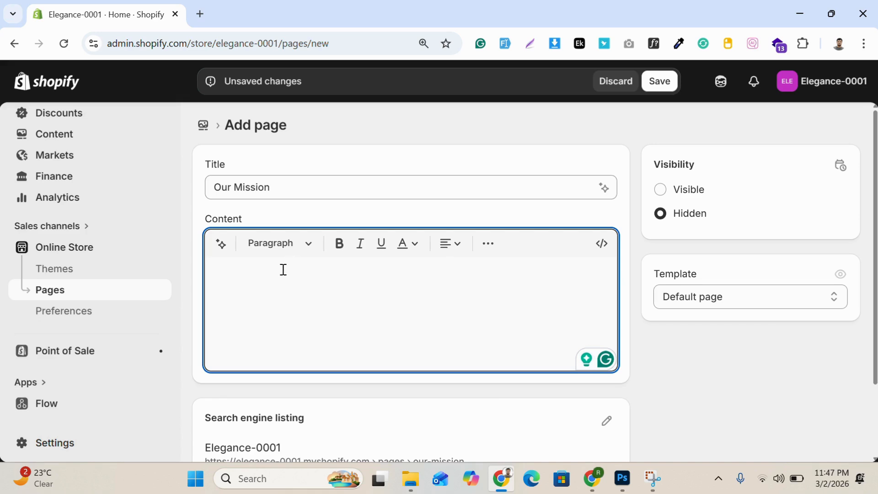
click(659, 191)
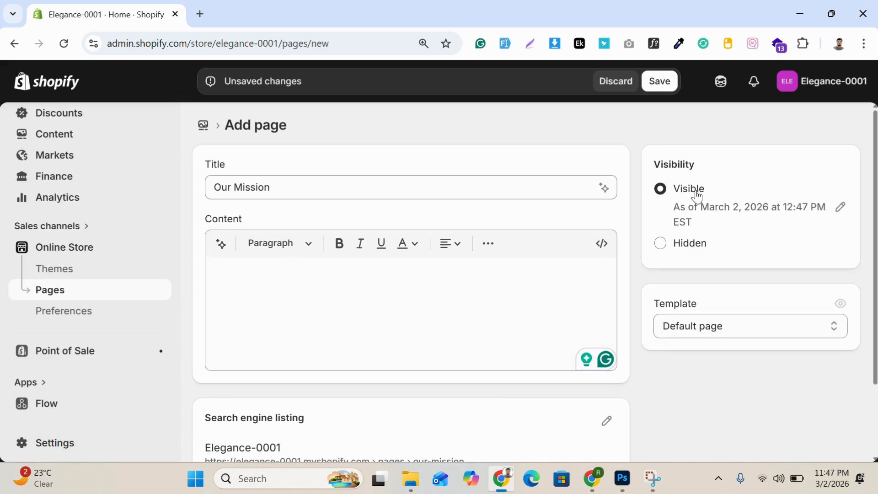
click(268, 275)
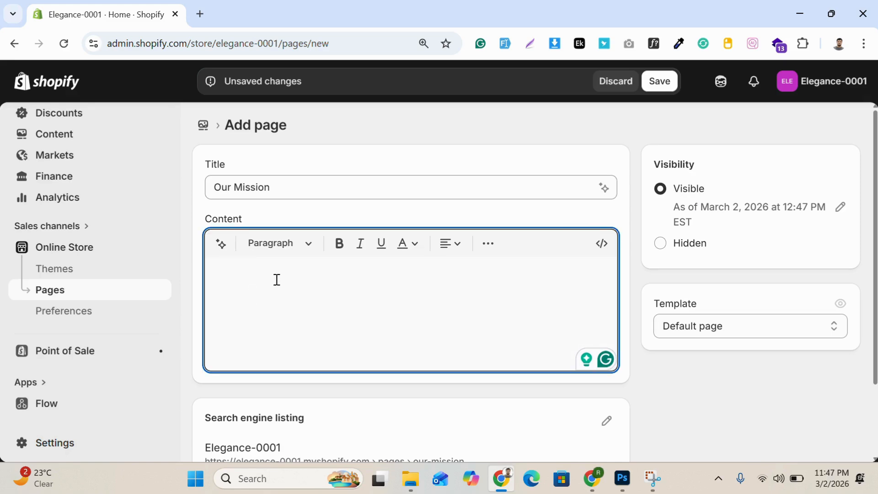
text(Test)
text(Page)
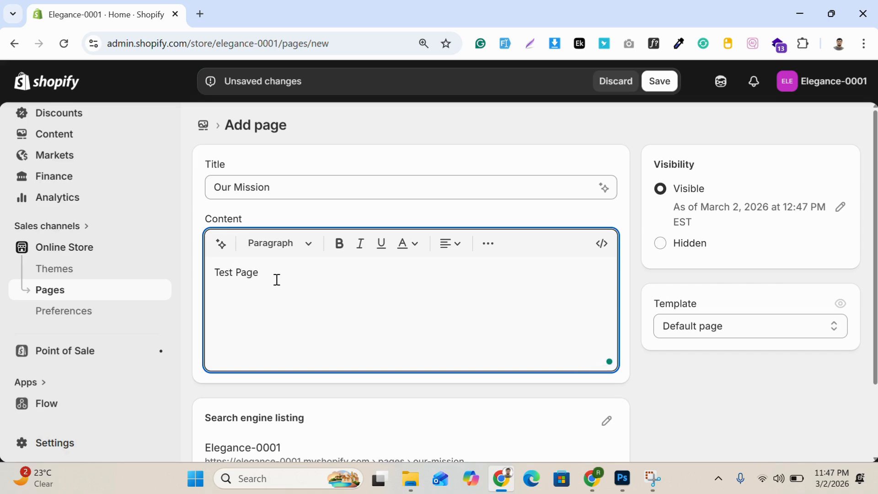
scroll(602, 384, down, 2)
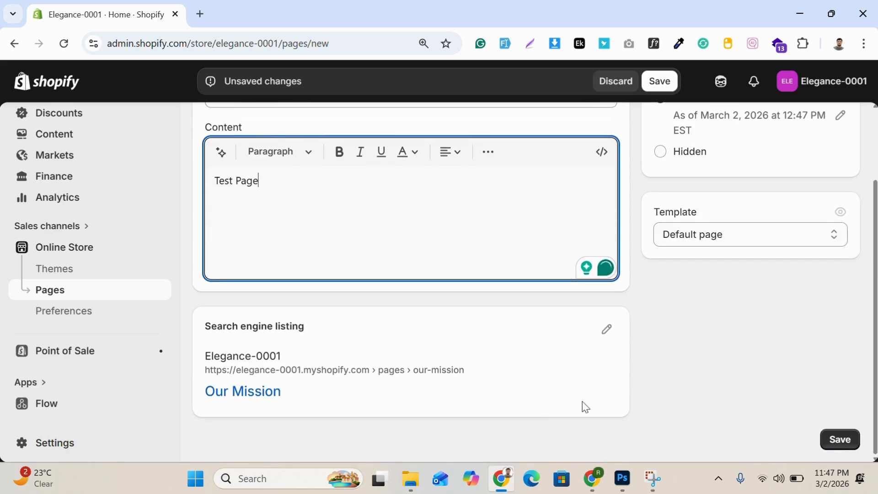
click(841, 441)
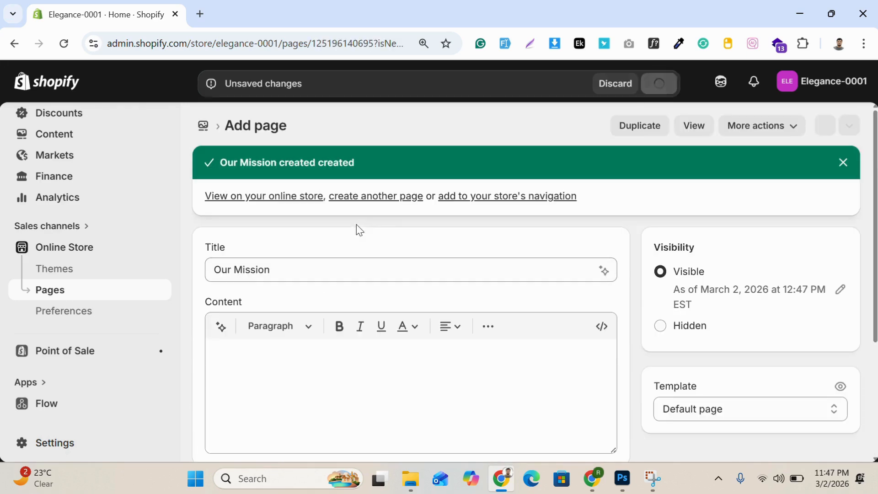
Step: Open the store's Main menu for editing
scroll(75, 269, up, 3)
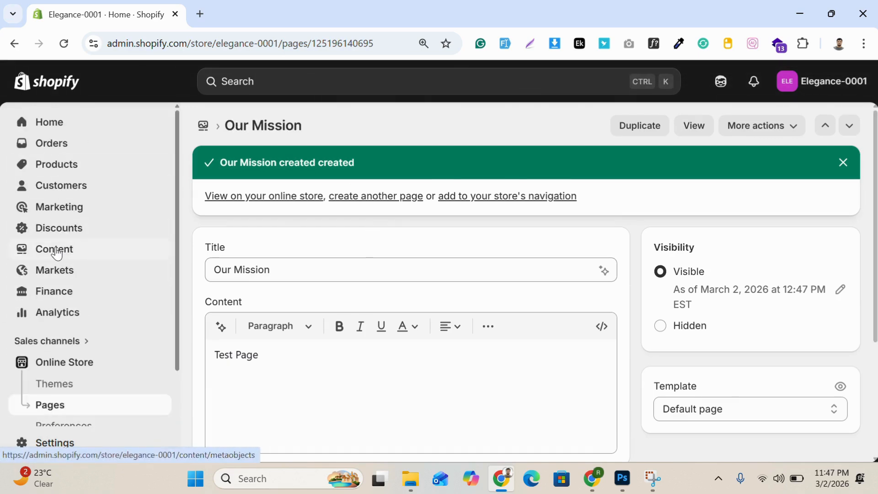
click(56, 253)
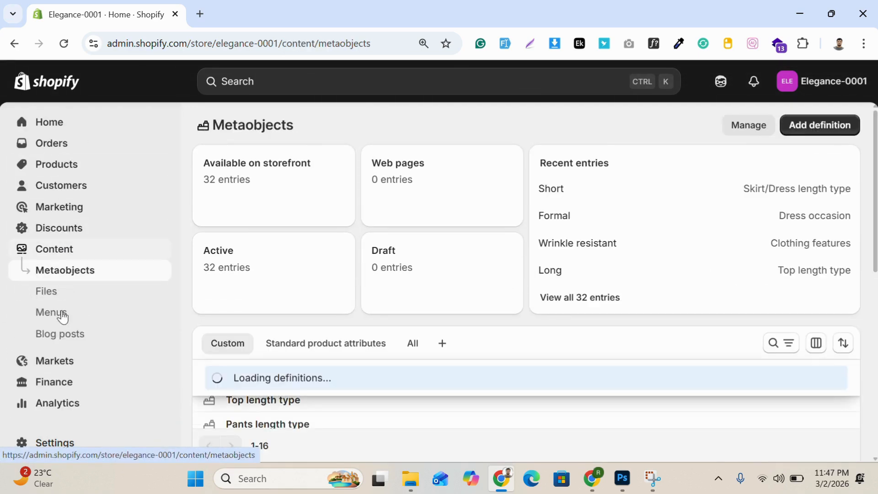
click(64, 315)
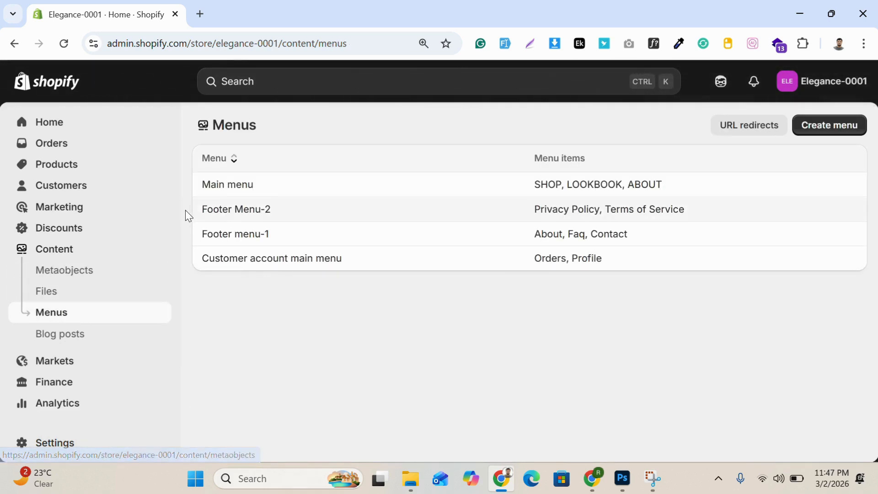
click(228, 186)
scroll(432, 272, down, 1)
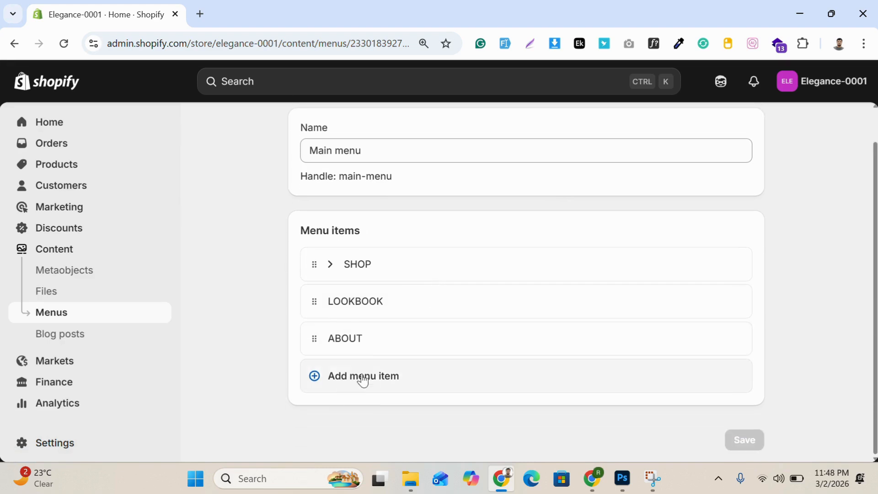
Step: Add a menu item labelled "OUR MISSION" linked to the Our Mission page, and save the menu
click(362, 377)
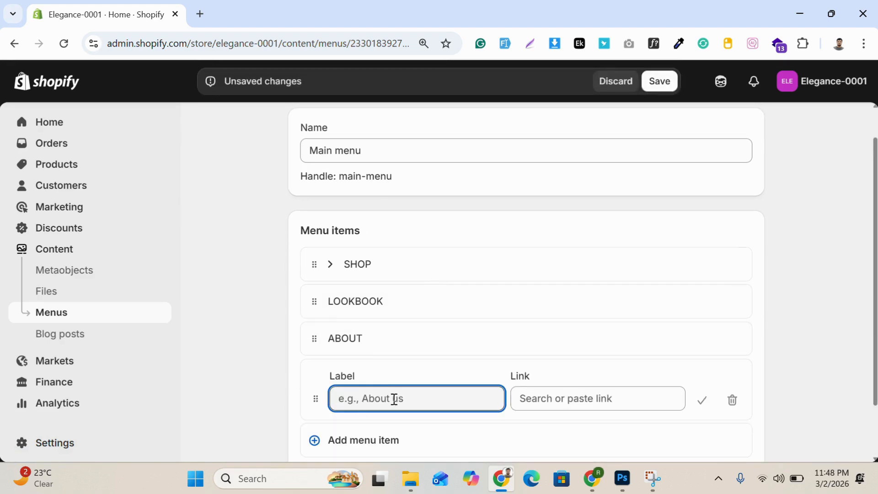
text(OUR MISSION)
click(566, 399)
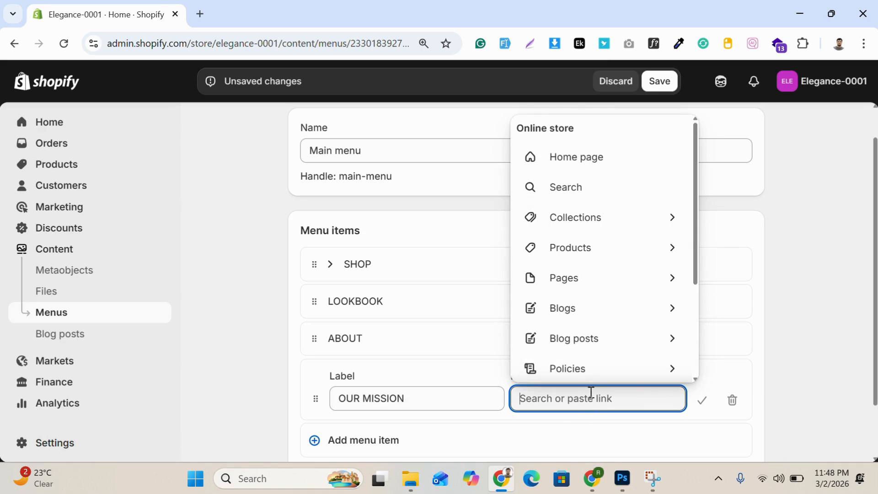
click(573, 280)
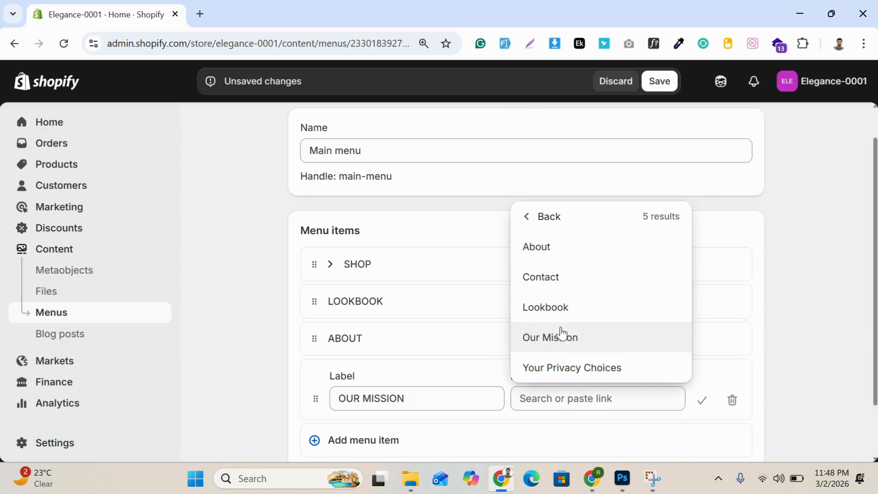
click(563, 348)
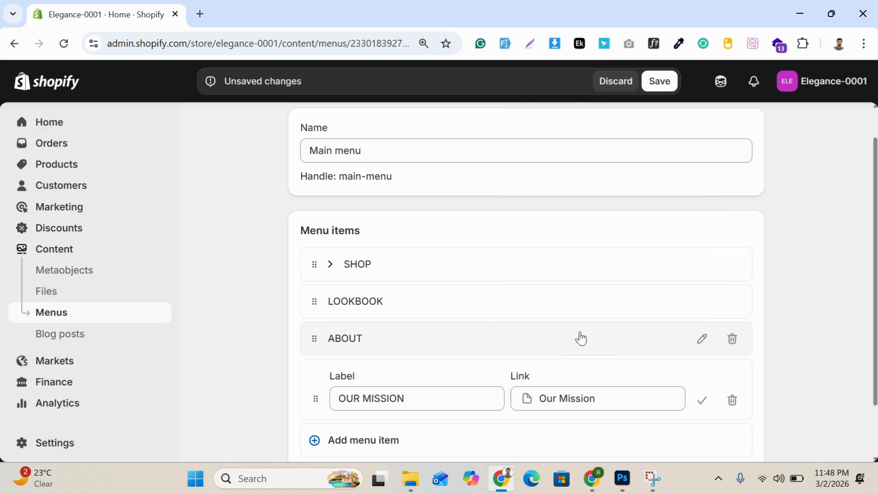
scroll(549, 321, down, 2)
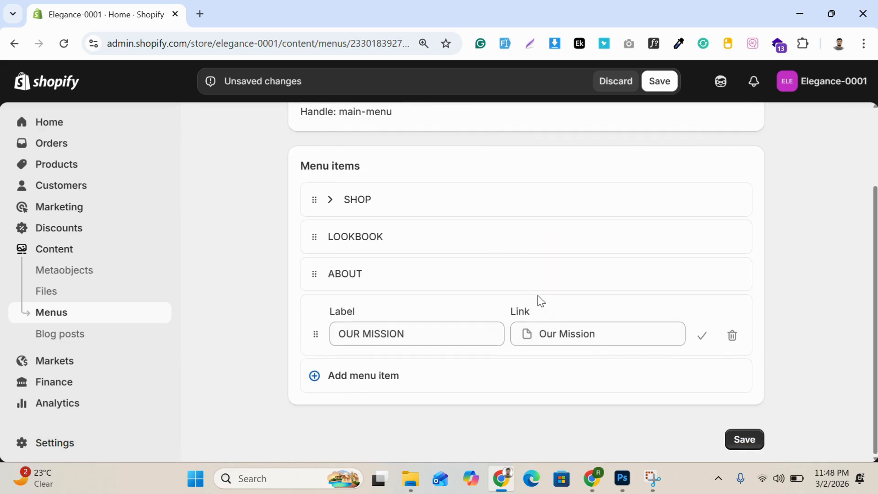
click(741, 435)
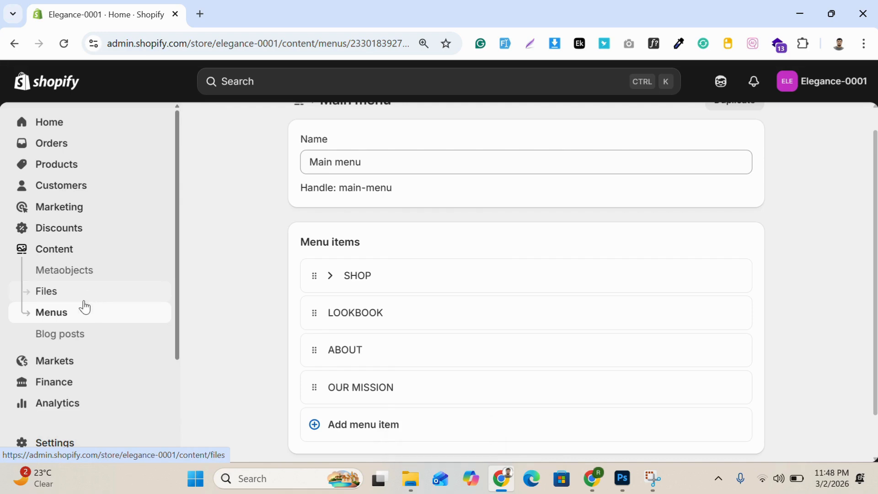
Step: Preview the current theme's storefront and view the Our Mission page from its navigation
scroll(81, 300, down, 1)
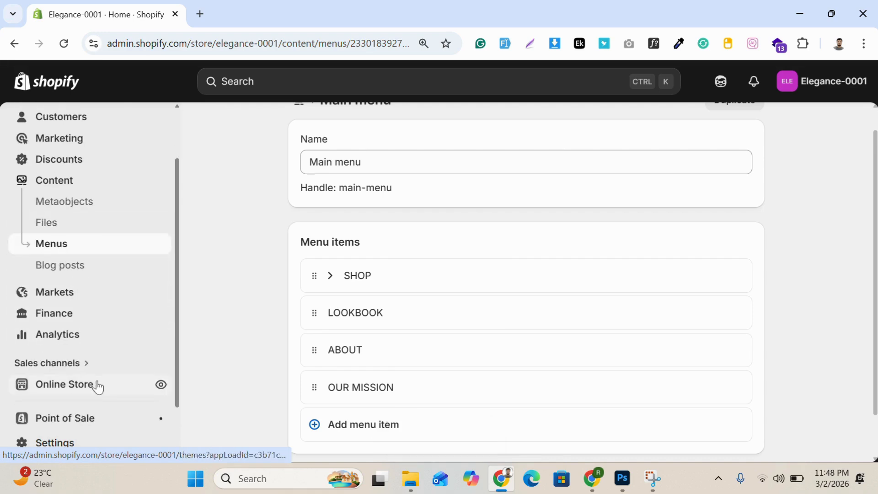
click(96, 385)
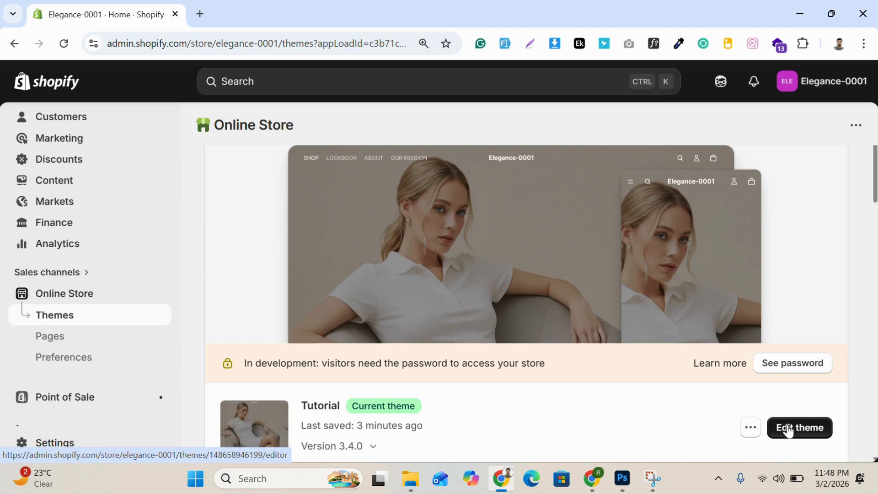
click(751, 427)
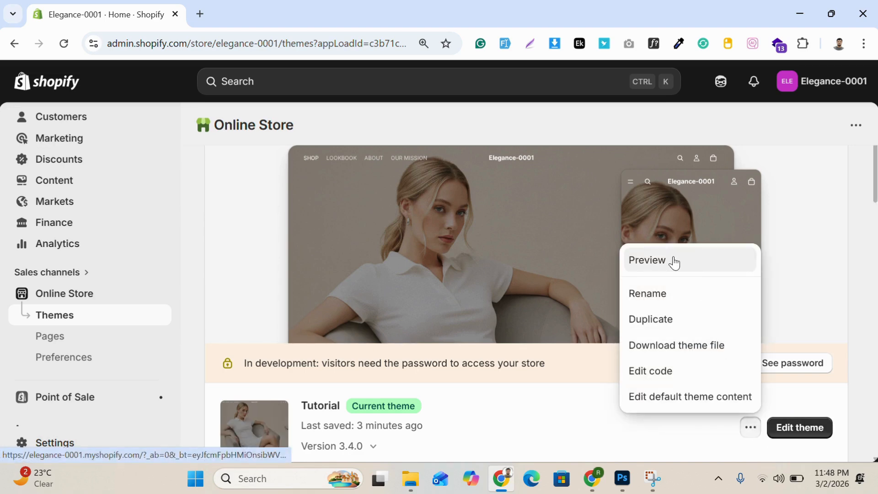
click(675, 264)
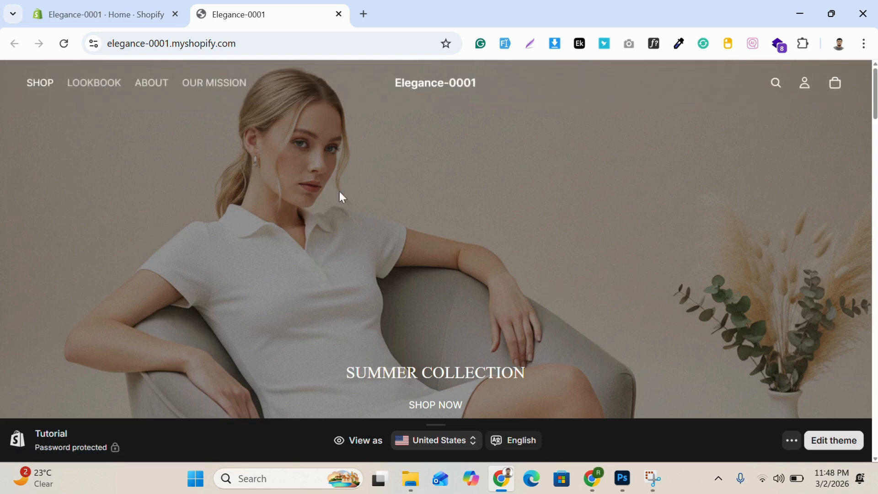
click(211, 83)
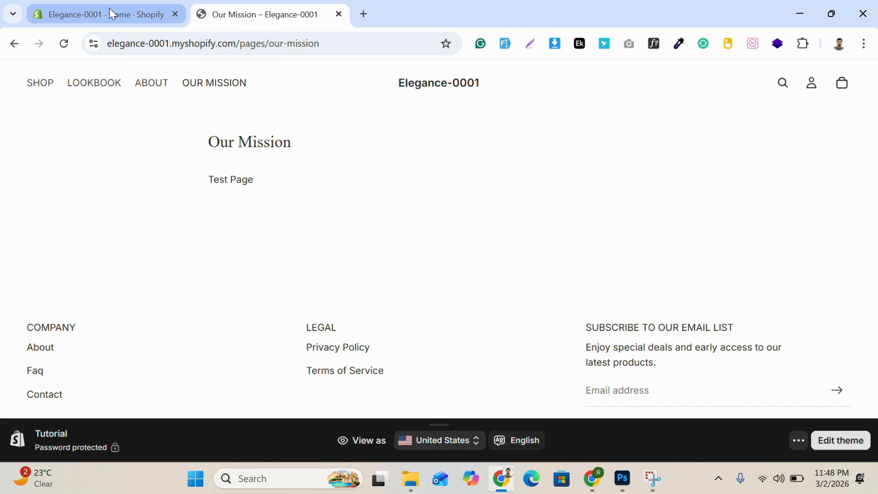
Step: Return to the store admin and open the current theme, Tutorial, in the theme editor
click(121, 9)
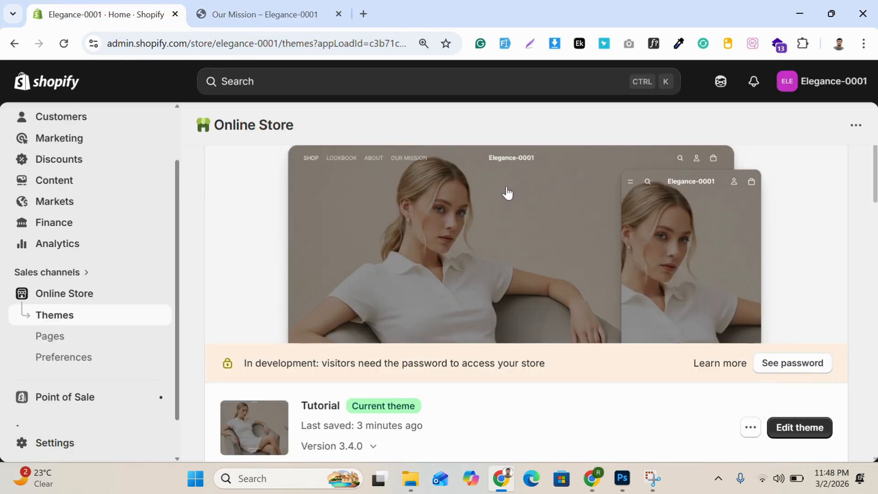
scroll(700, 357, down, 3)
click(797, 296)
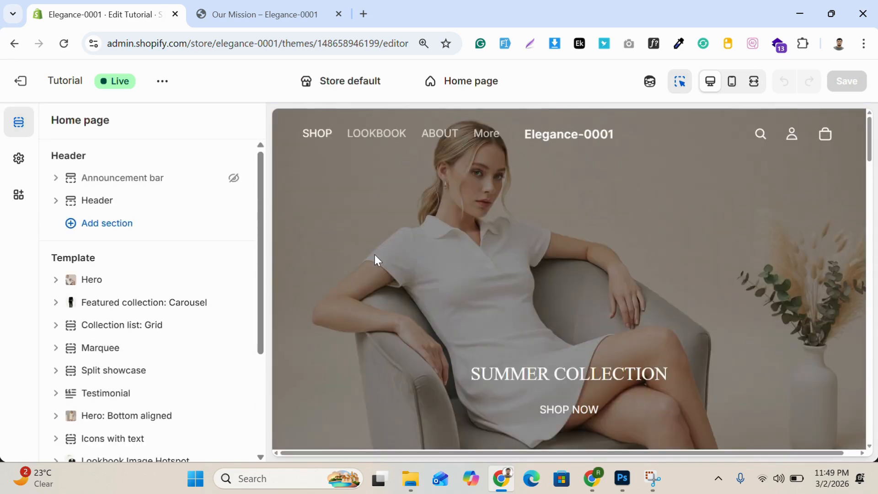
Step: Create a page template named "our mission" based on the Default page template
click(483, 86)
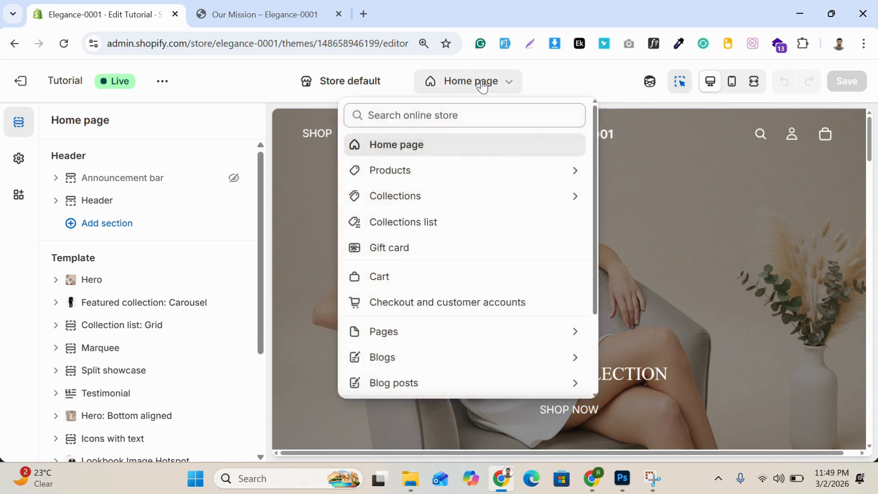
scroll(459, 213, down, 3)
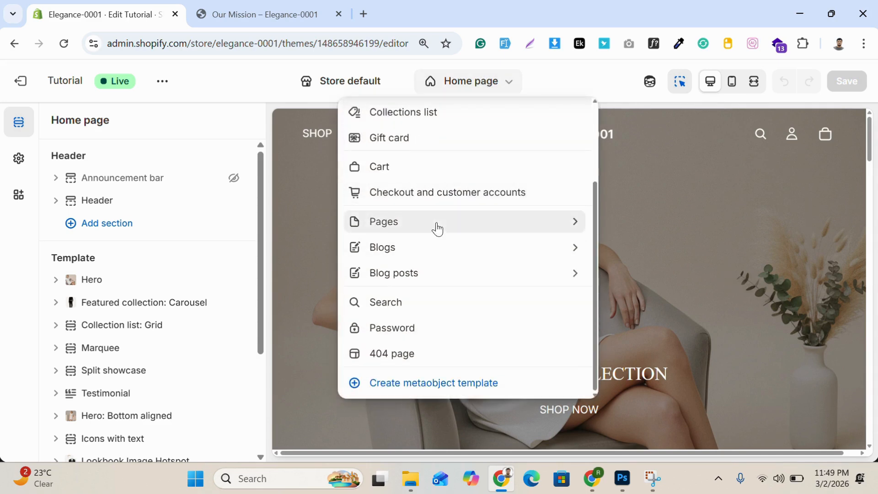
click(436, 223)
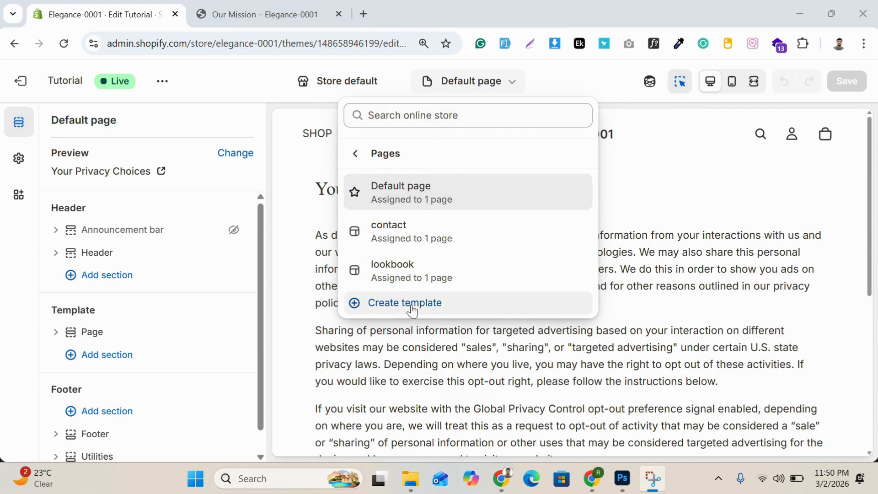
click(410, 308)
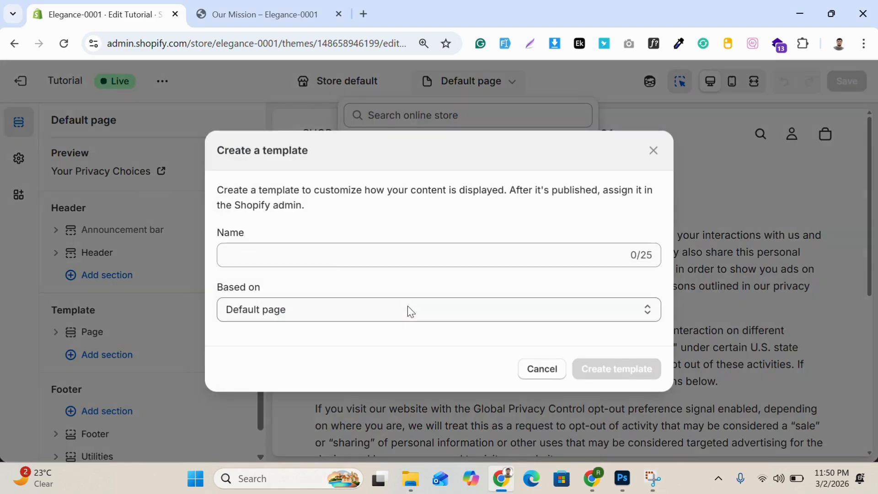
click(298, 259)
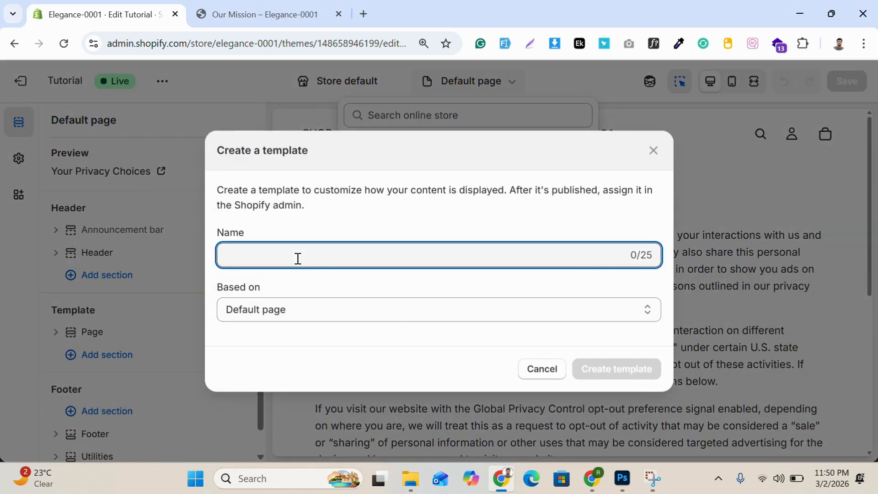
text(our)
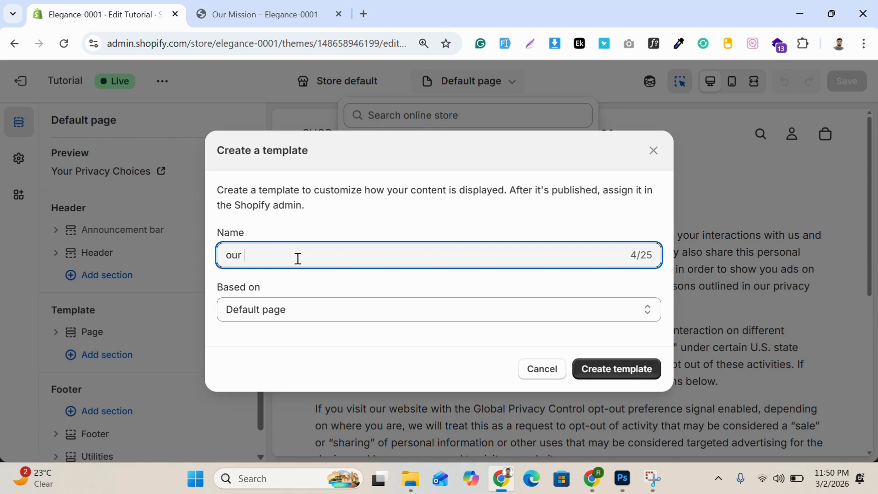
text( mission)
click(288, 305)
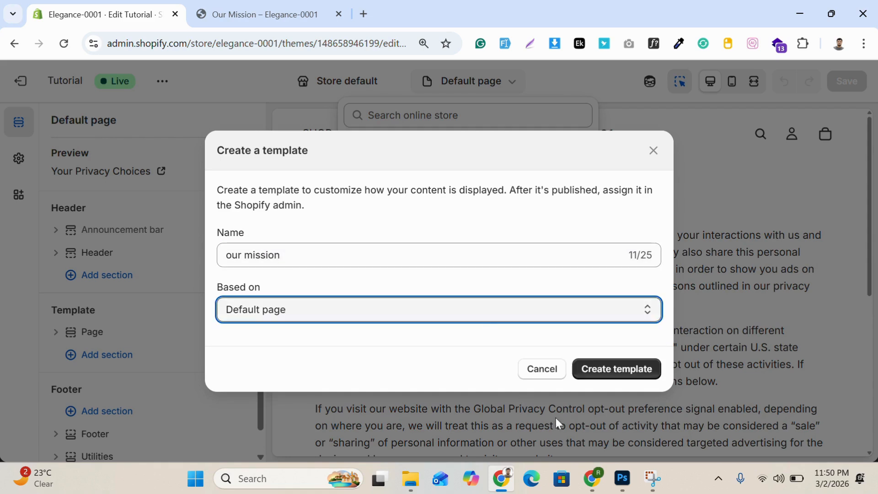
click(604, 369)
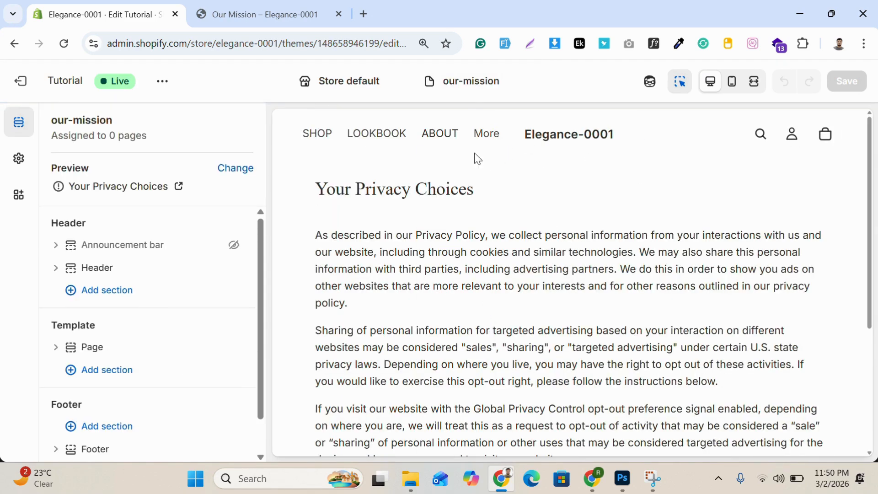
Step: Check the list of page templates for the our-mission template and reopen it
click(465, 82)
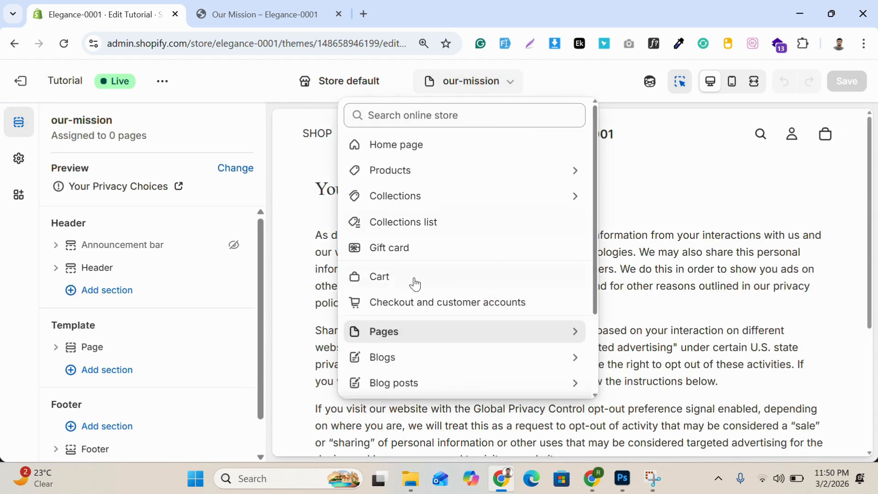
click(402, 340)
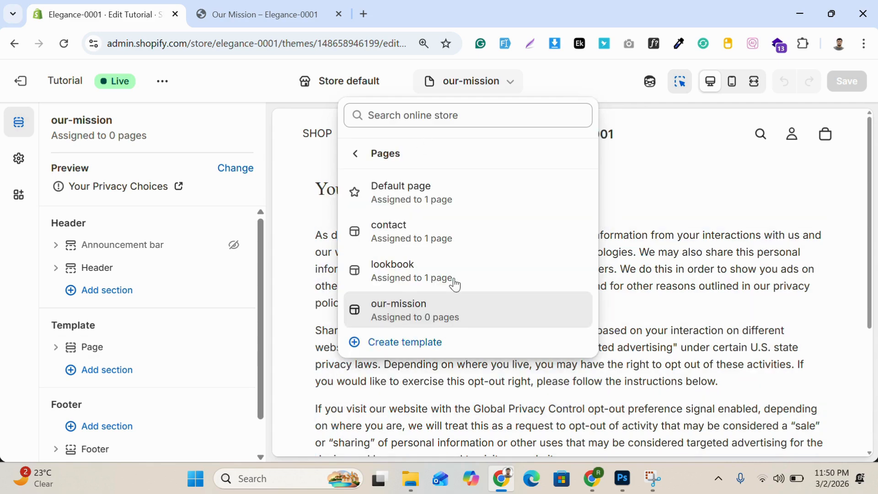
click(432, 308)
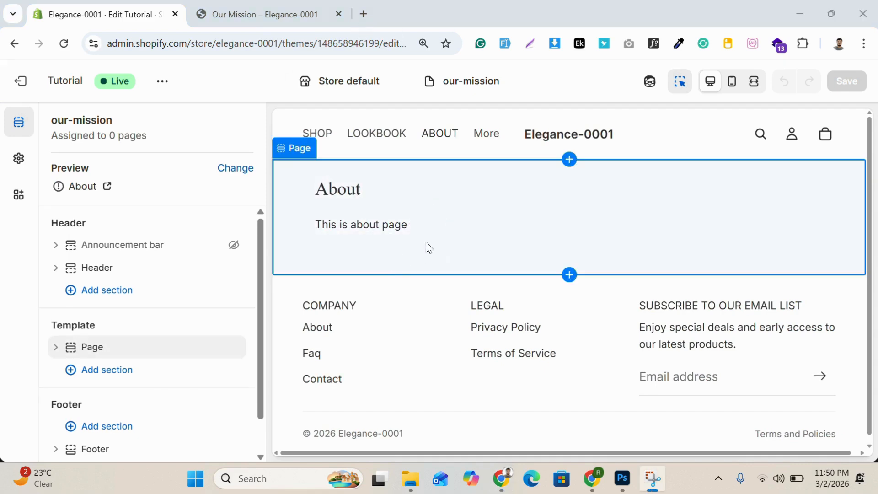
Step: Add a Hero section to the Template area of the our-mission template and save the theme
click(104, 371)
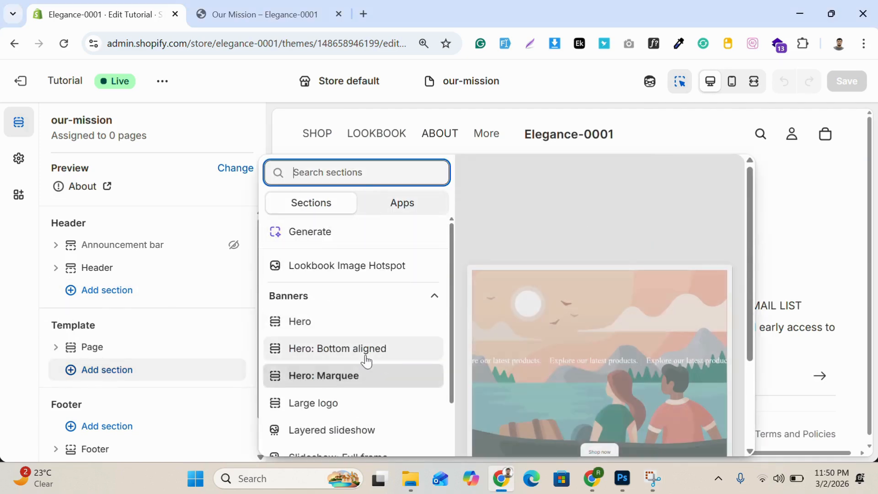
scroll(361, 326, down, 3)
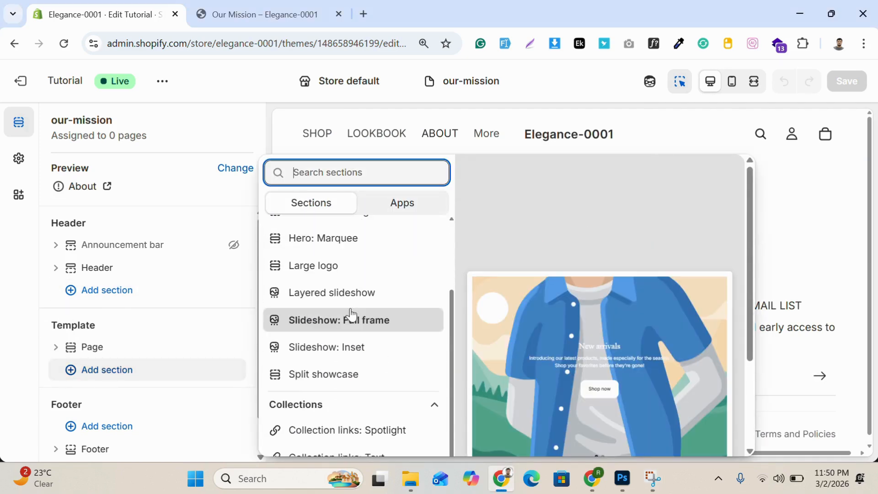
scroll(345, 308, down, 2)
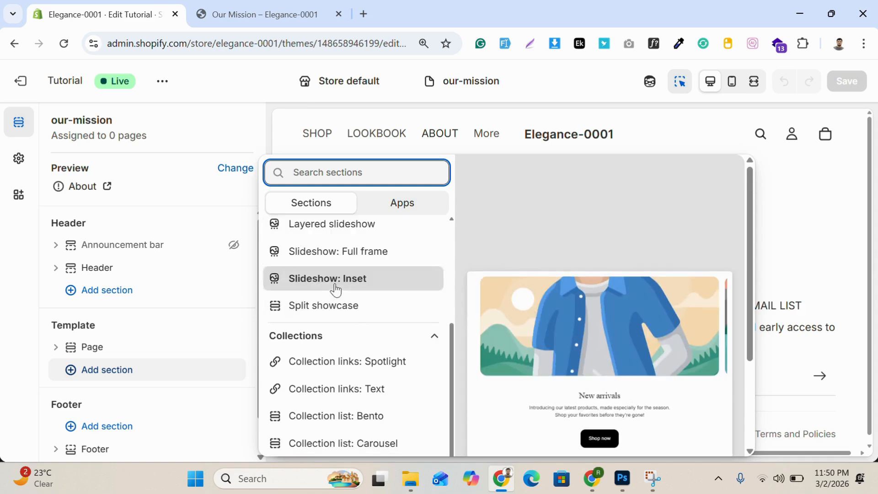
scroll(335, 285, up, 2)
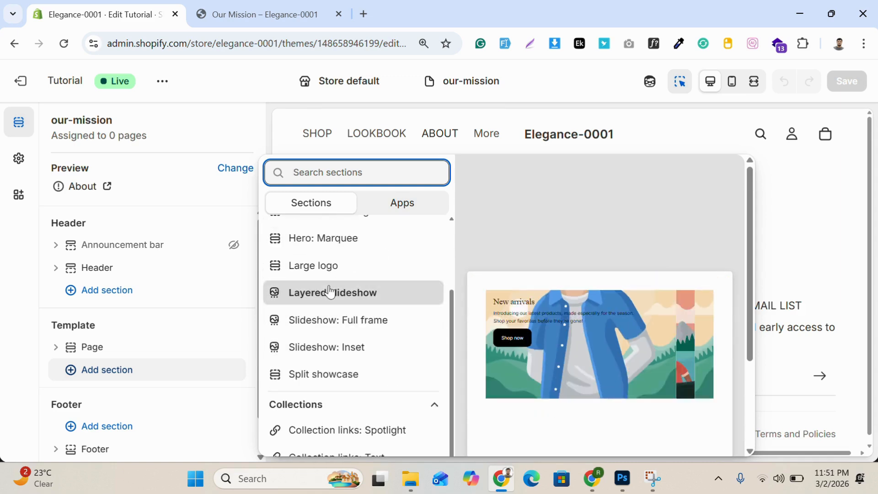
scroll(320, 273, up, 4)
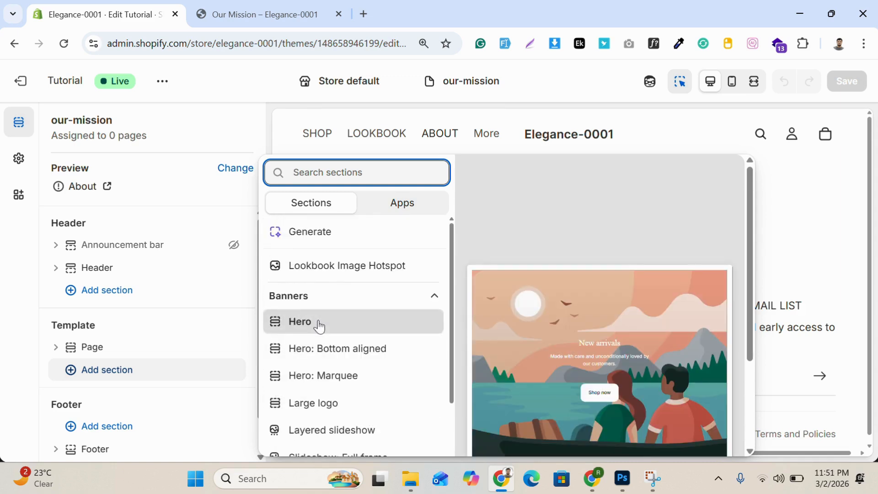
key(Escape)
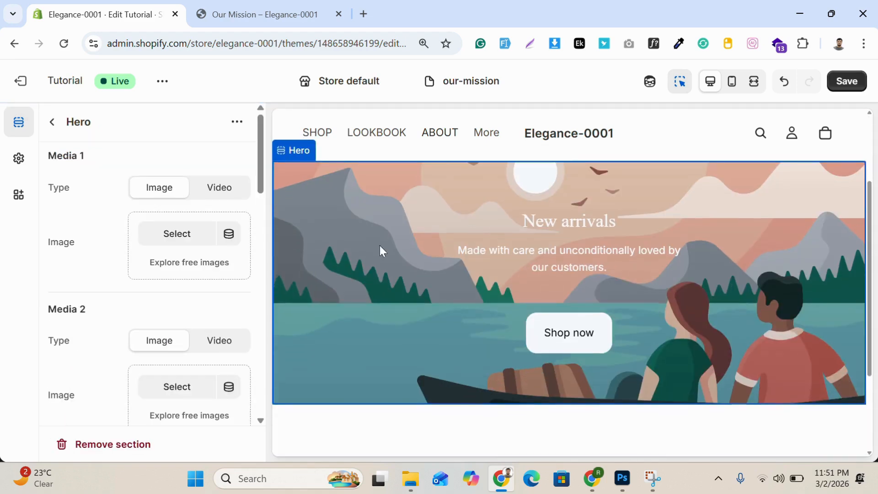
click(845, 83)
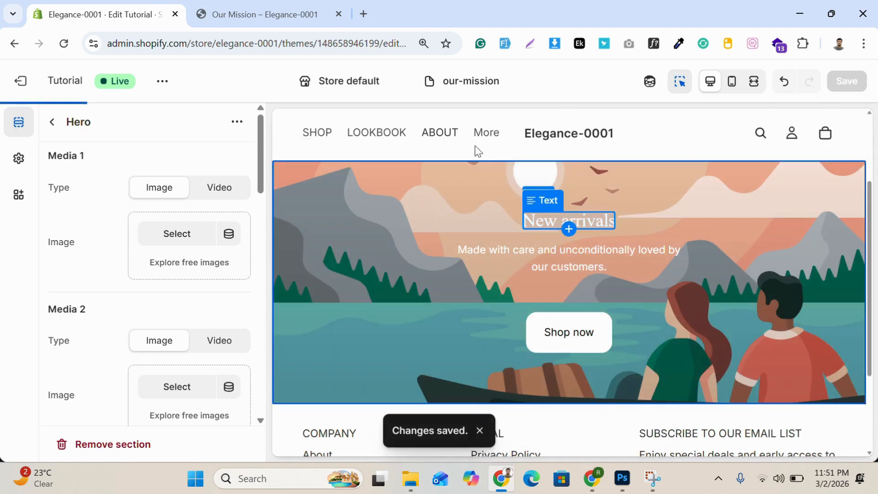
Step: Reload the storefront's Our Mission page to check whether the Hero section is shown
click(251, 14)
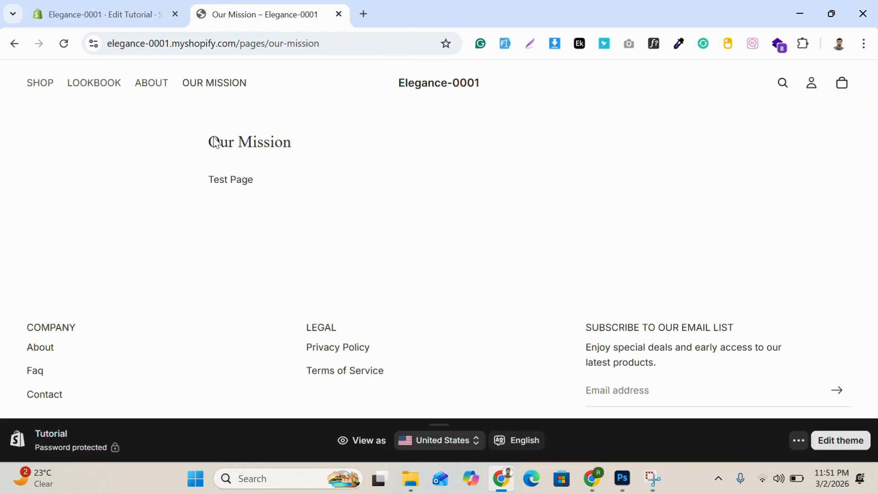
click(65, 44)
click(64, 44)
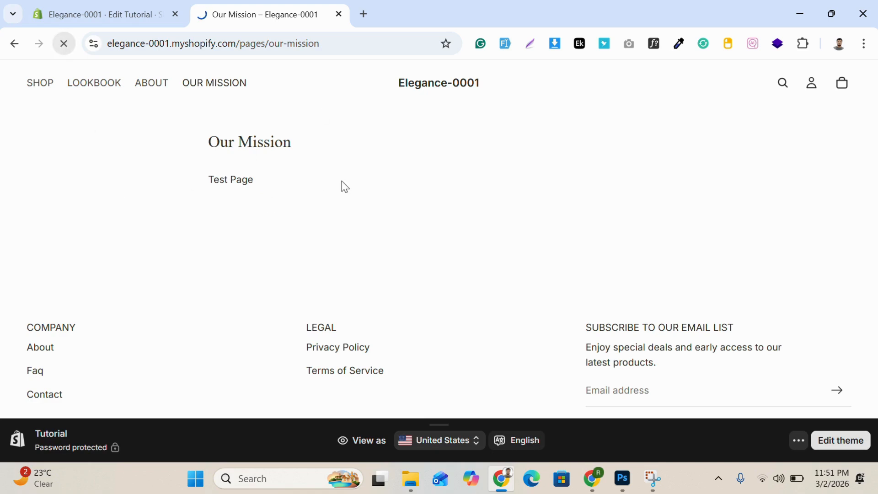
Step: Leave the theme editor, assign the our-mission template to the Our Mission page in the store admin, and save the page
click(106, 13)
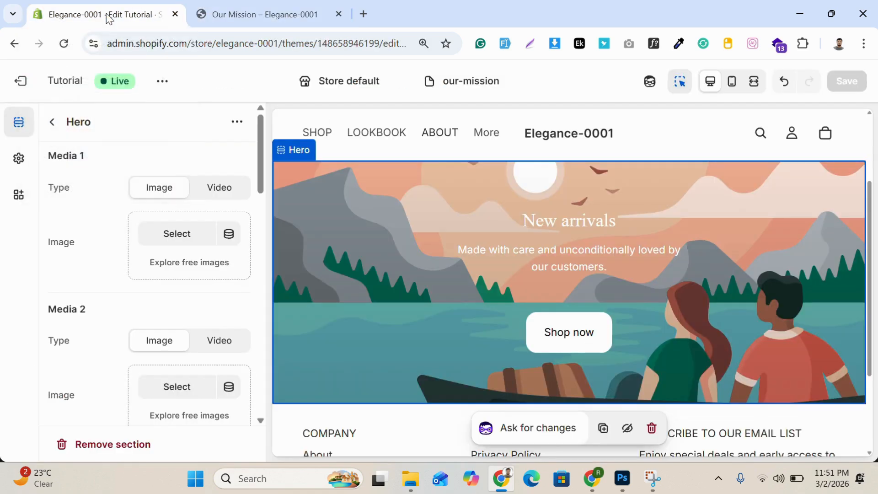
click(20, 81)
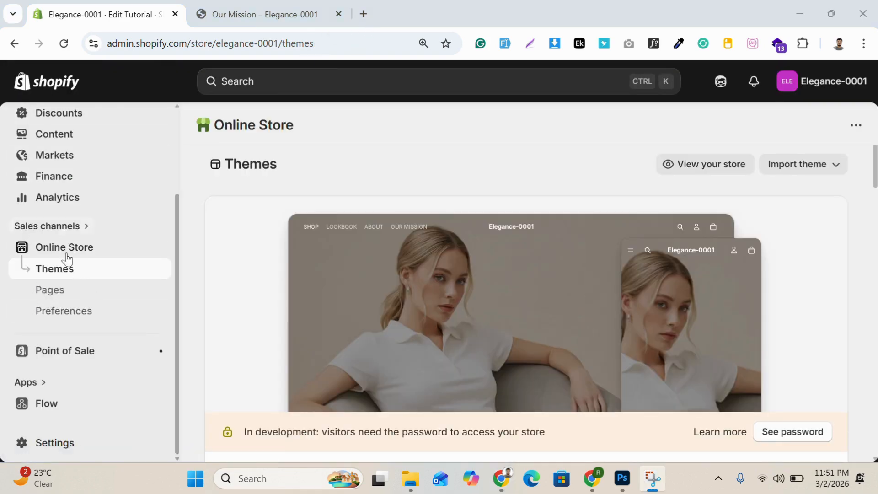
click(51, 291)
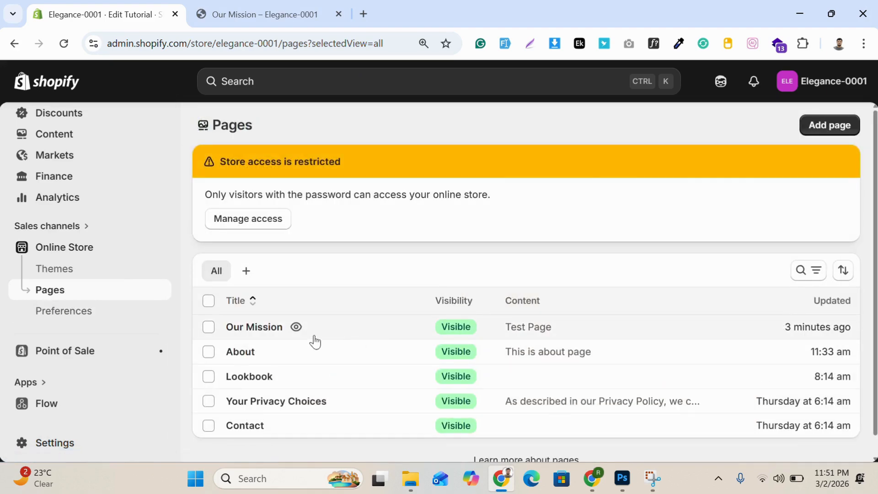
click(330, 330)
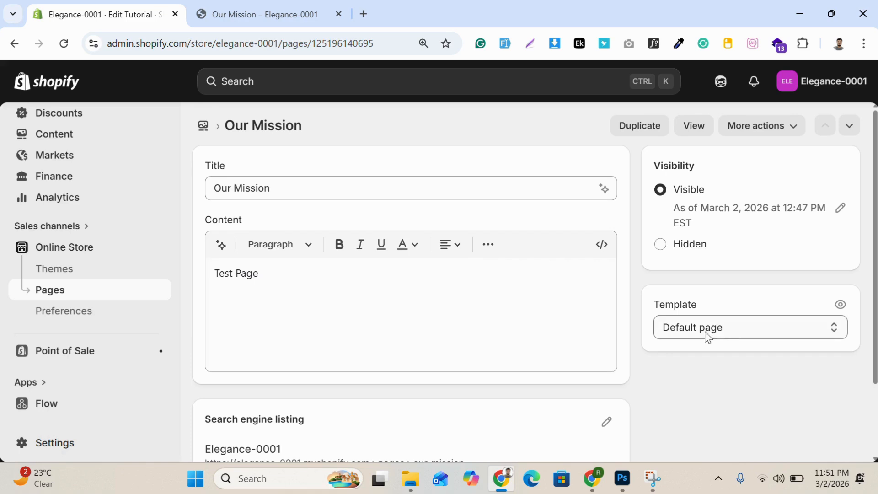
click(721, 332)
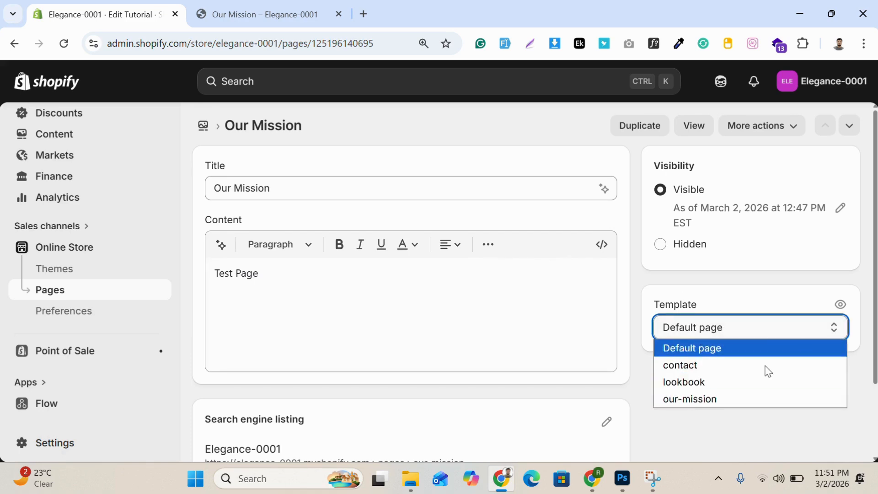
click(720, 400)
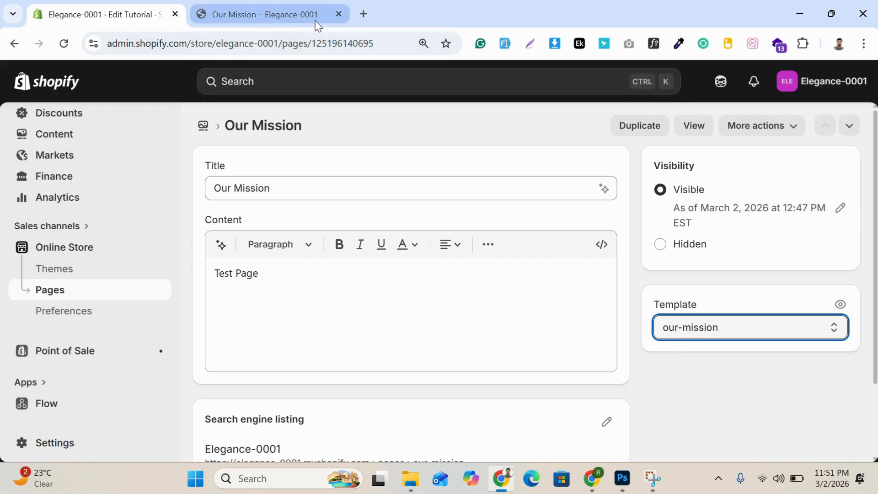
Step: Reload the storefront's Our Mission page, review its layout with the assigned template, and return to the page in the store admin
click(302, 14)
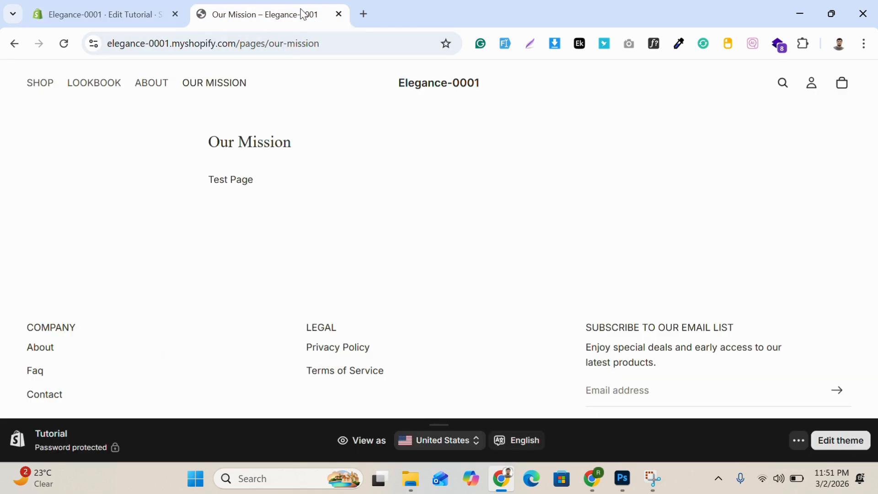
click(67, 45)
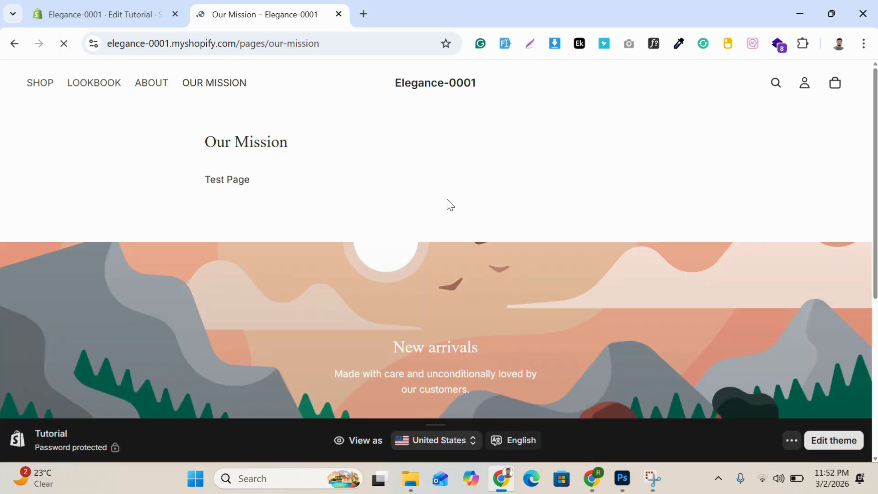
scroll(465, 216, down, 2)
scroll(465, 216, down, 3)
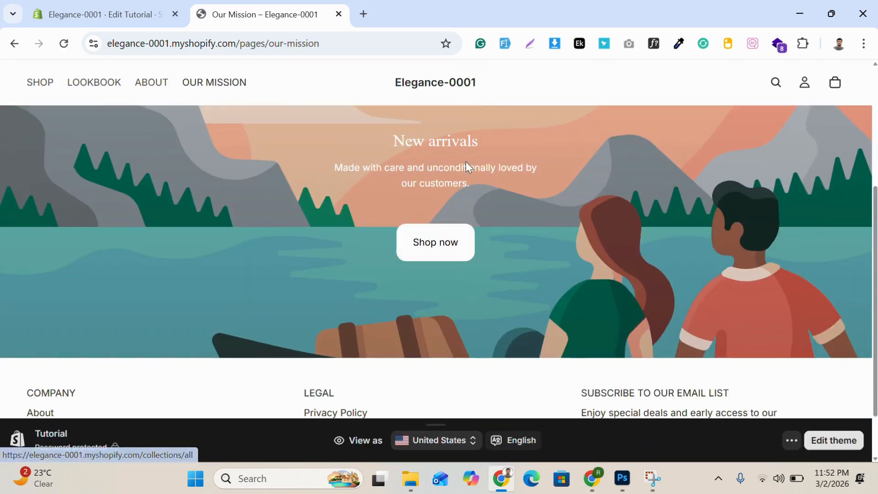
scroll(333, 200, up, 4)
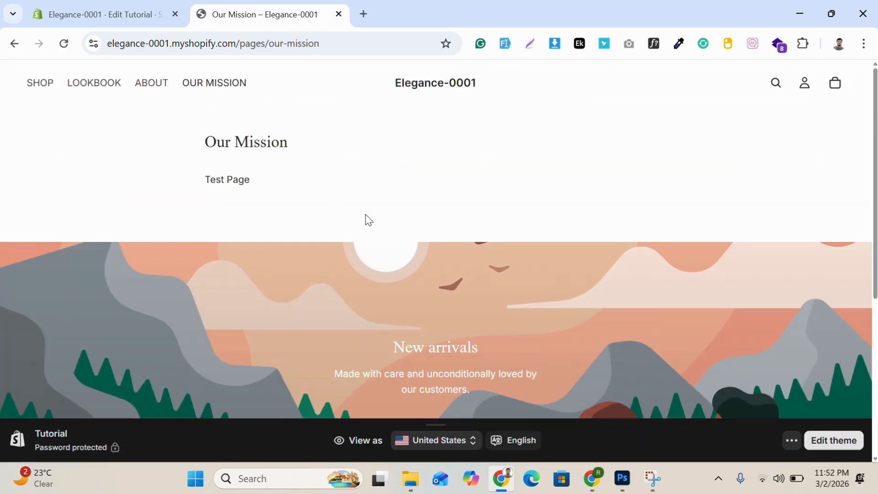
key(ctrl+Tab)
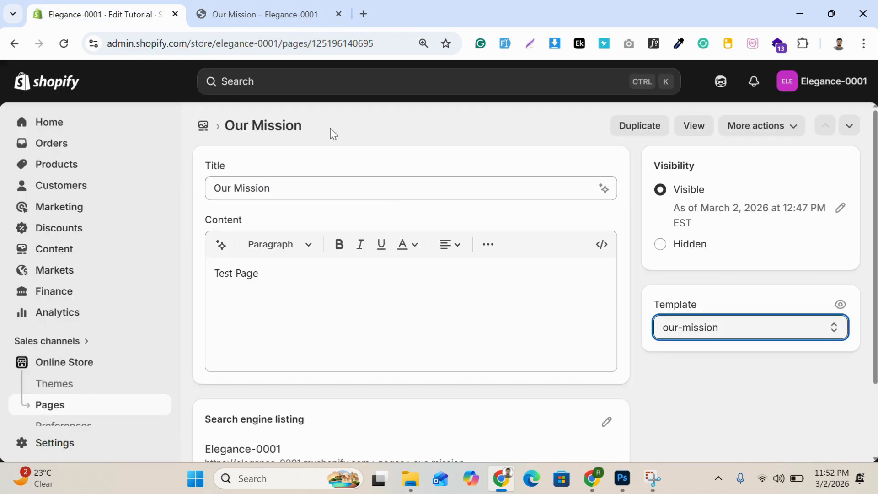